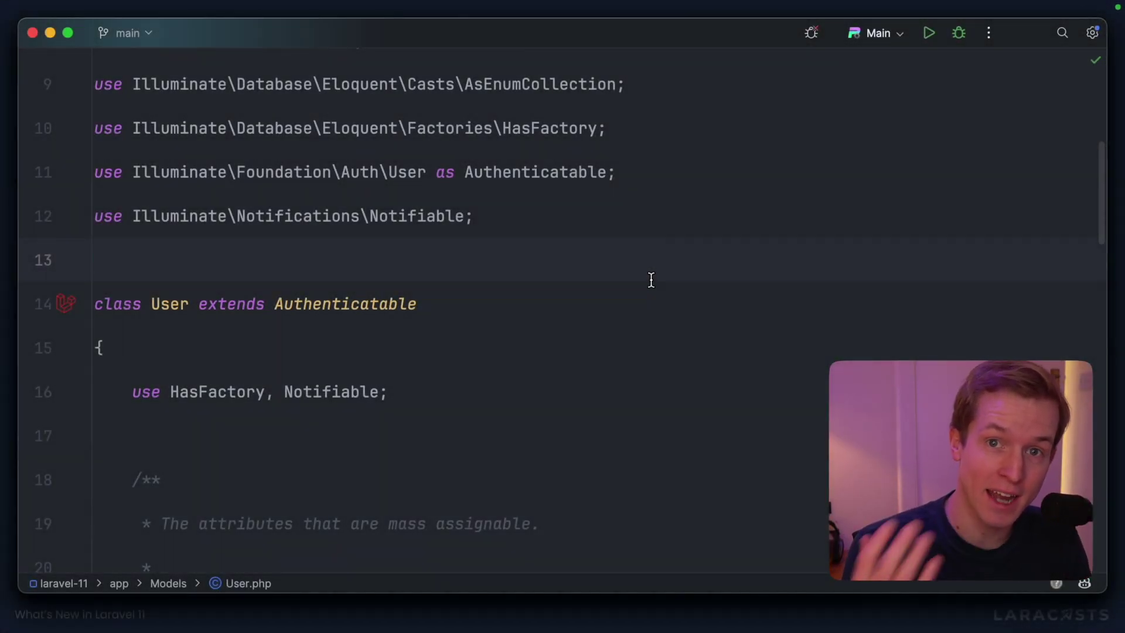
# Jump to the User model's protected $casts array using the File Structure popup.
pyautogui.press('super+F12')
pyautogui.write('ca')
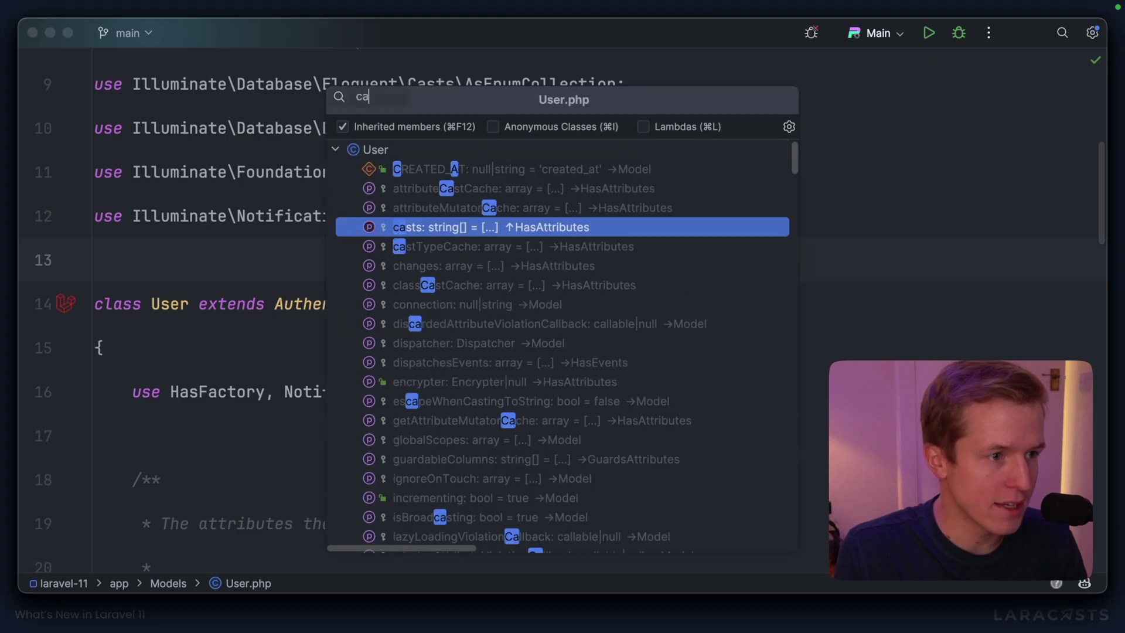
pyautogui.write('st')
pyautogui.press('Return')
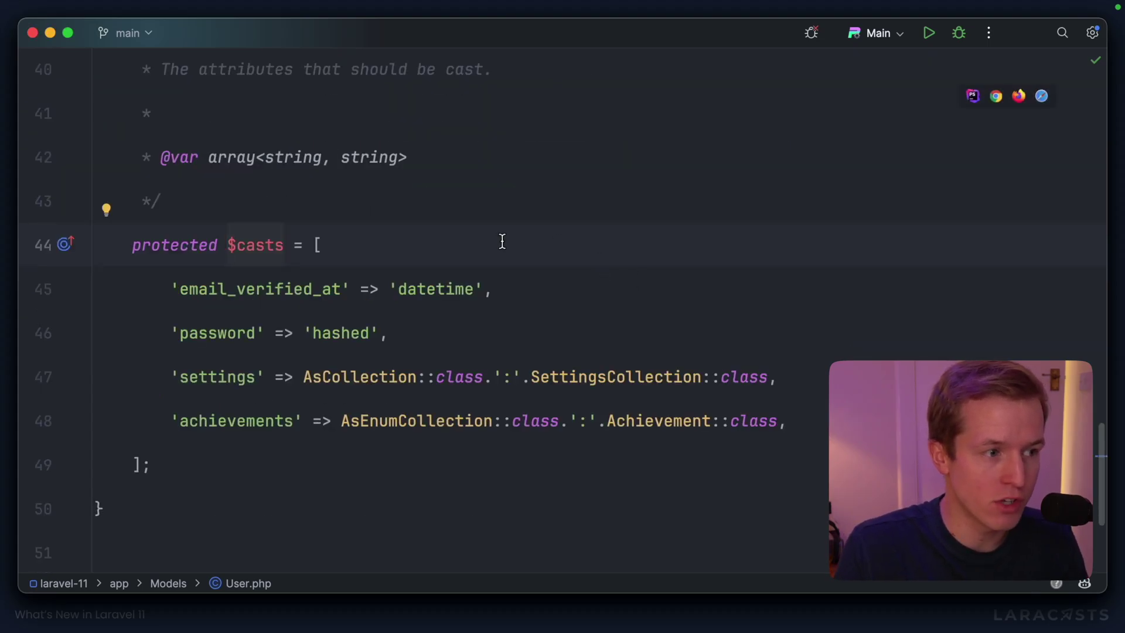
pyautogui.scroll(-1, 464, 242)
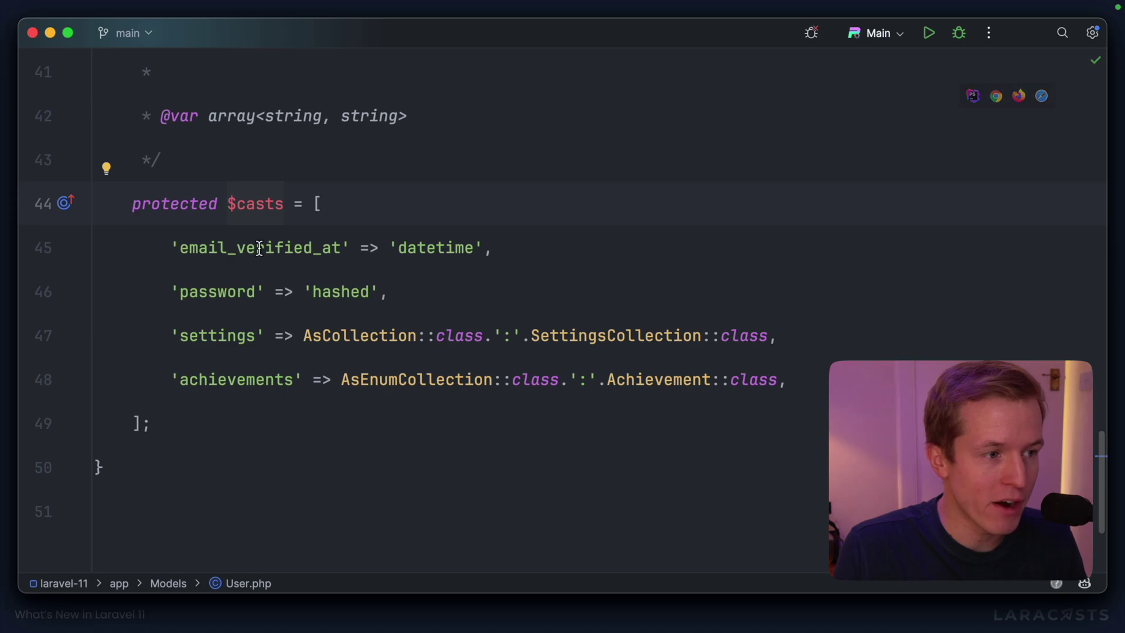
pyautogui.click(402, 248)
pyautogui.moveTo(416, 249); pyautogui.dragTo(473, 249)
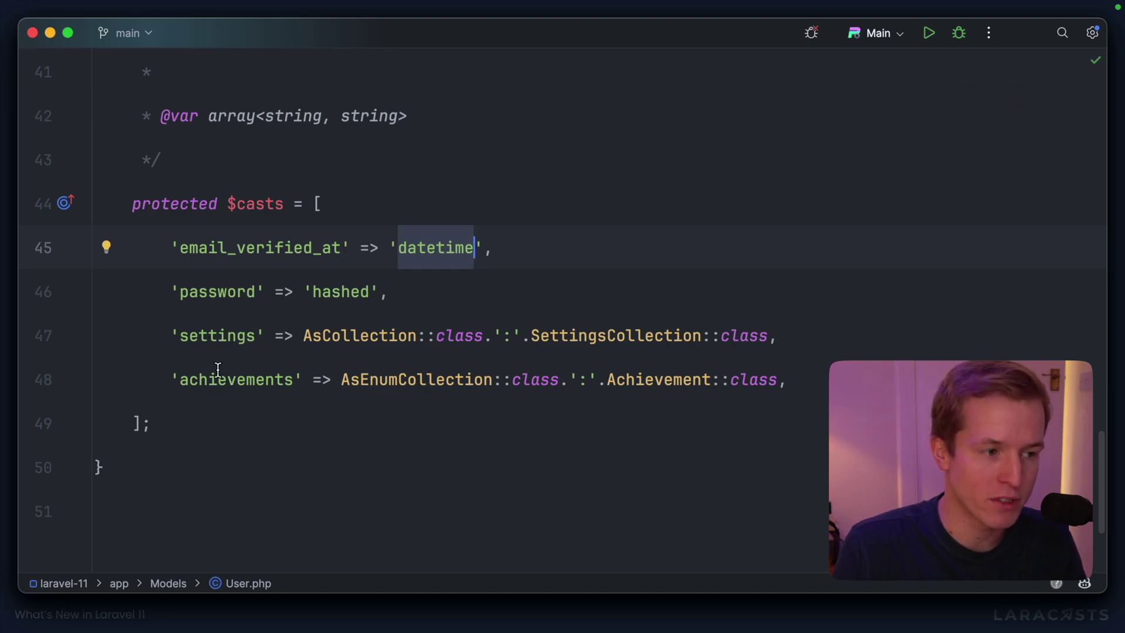
pyautogui.moveTo(305, 338); pyautogui.dragTo(482, 342)
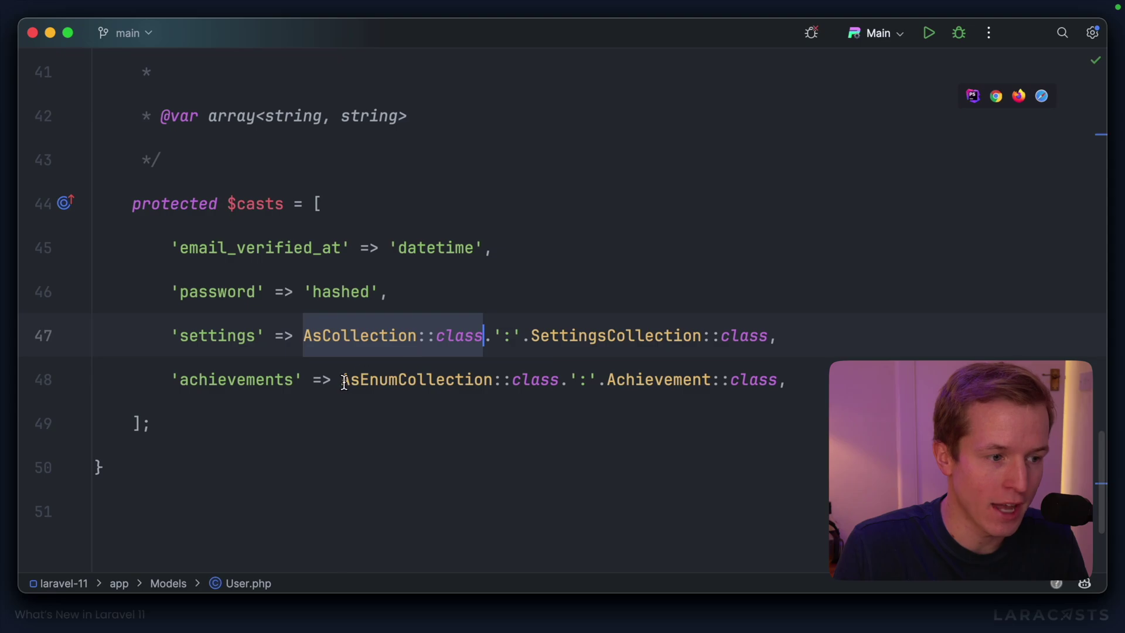
pyautogui.moveTo(343, 385); pyautogui.dragTo(493, 385)
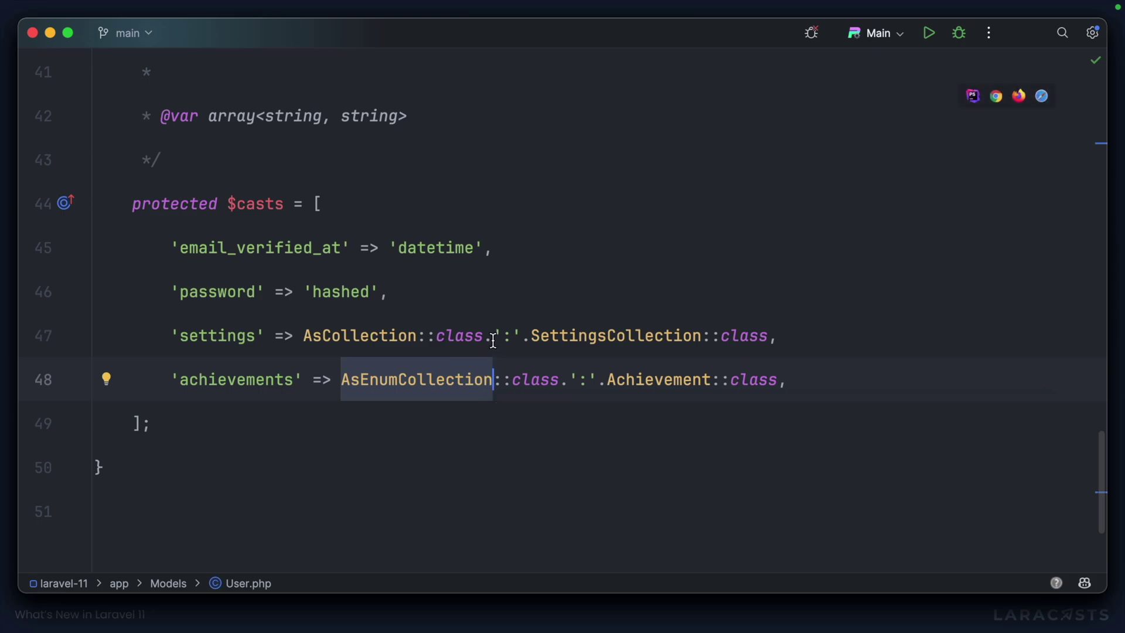
pyautogui.moveTo(493, 341); pyautogui.dragTo(525, 342)
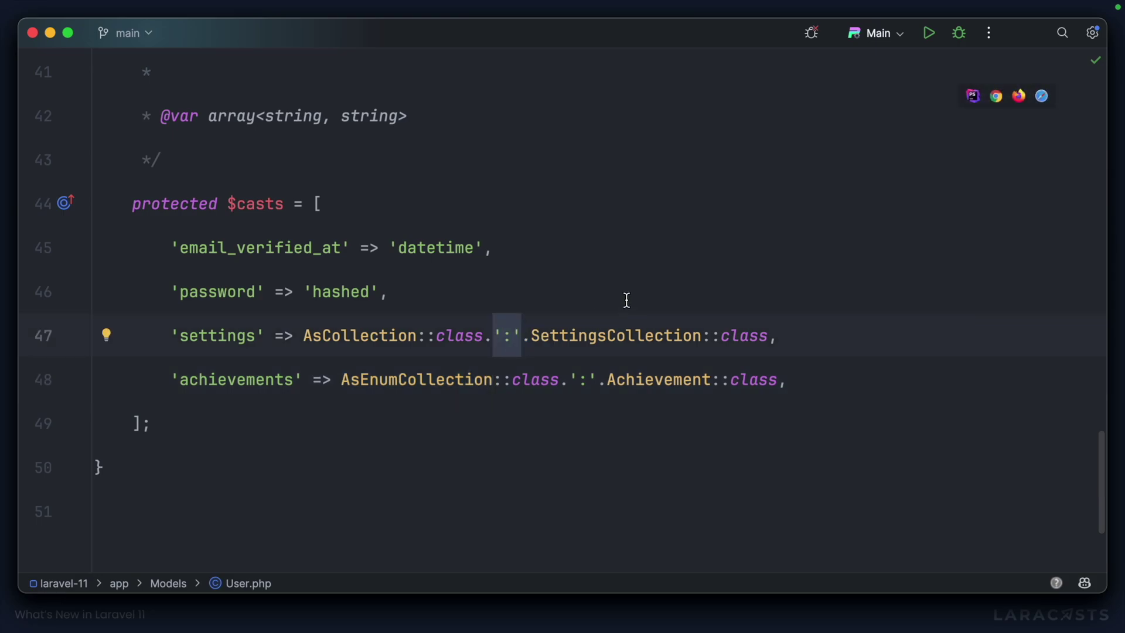
pyautogui.doubleClick(536, 334)
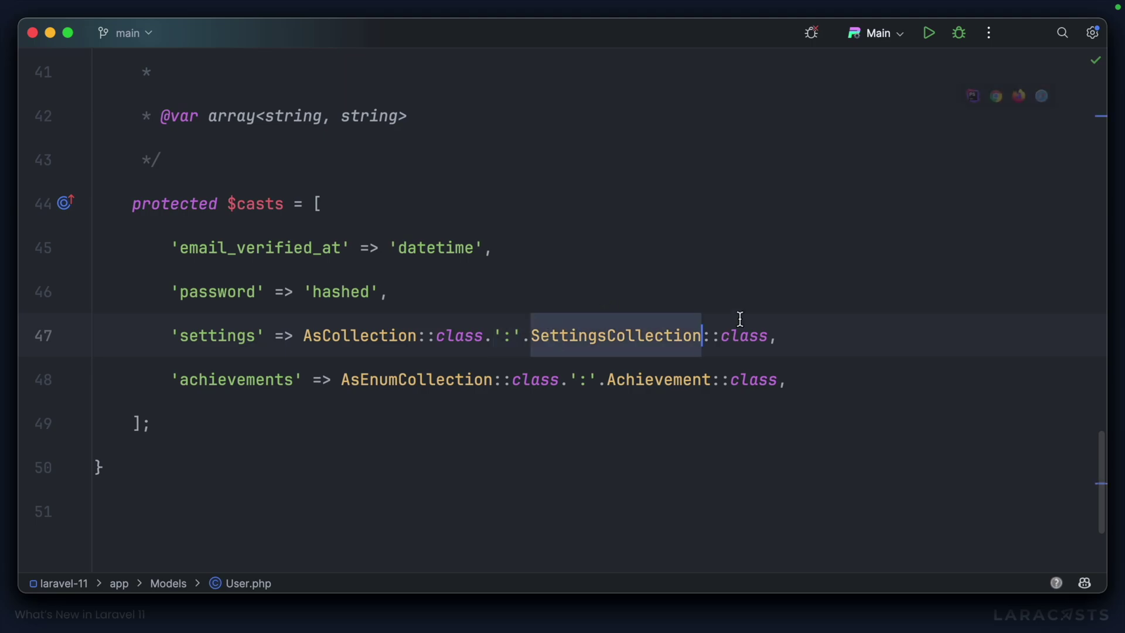
pyautogui.doubleClick(635, 380)
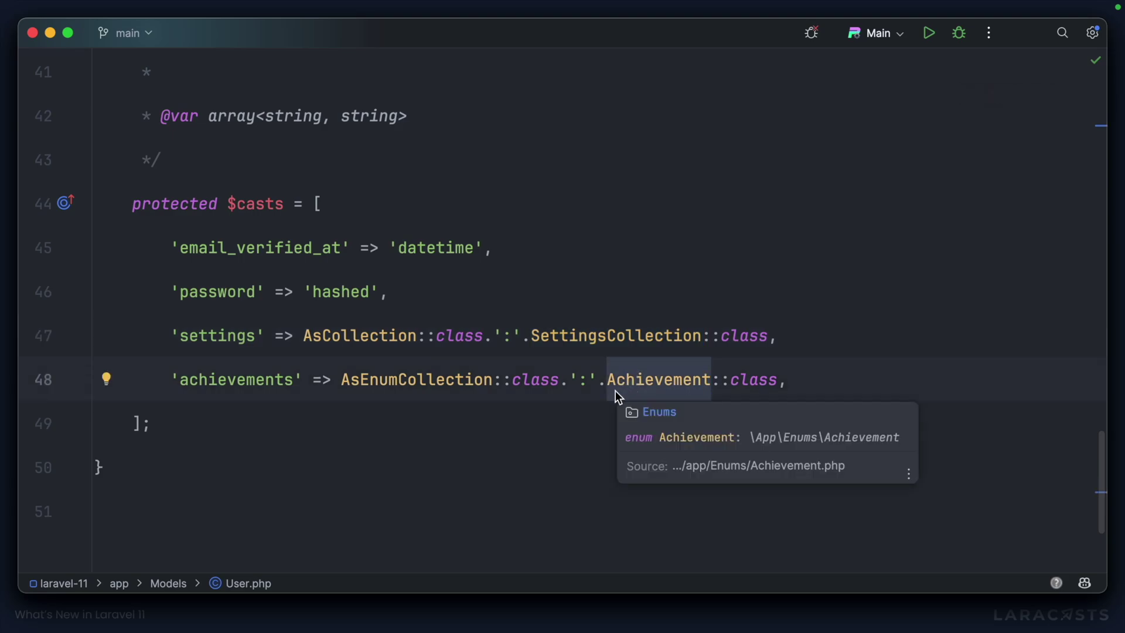
# Rewrite the settings cast as AsCollection::using(SettingsCollection::class), dropping the ':' concatenation.
pyautogui.doubleClick(442, 337)
pyautogui.press('BackSpace')
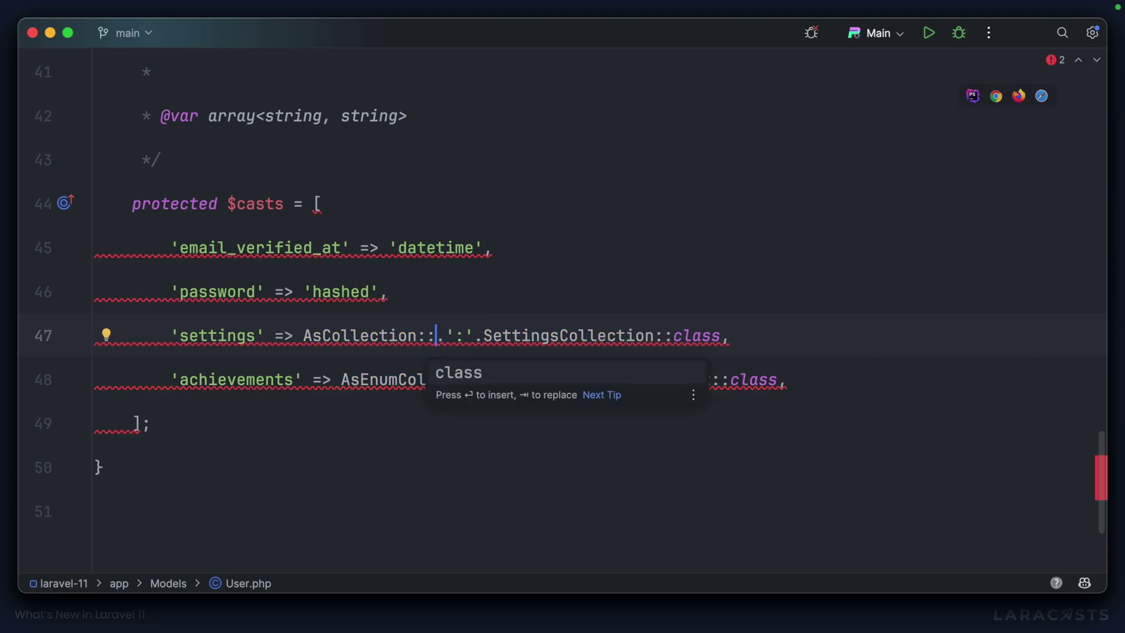
pyautogui.write('using')
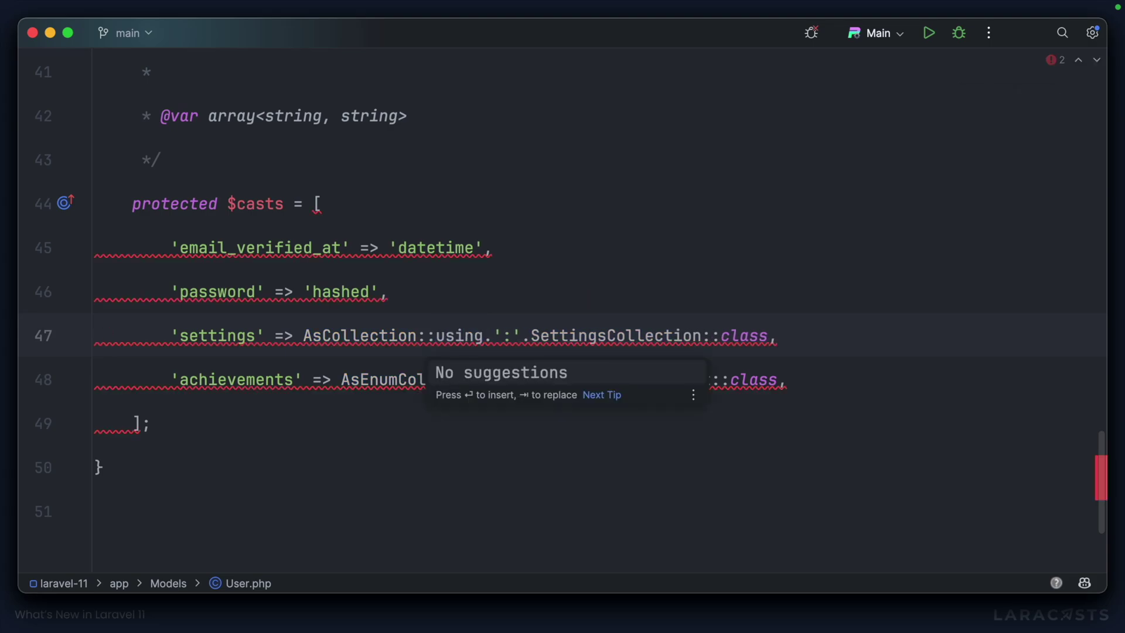
pyautogui.write('()')
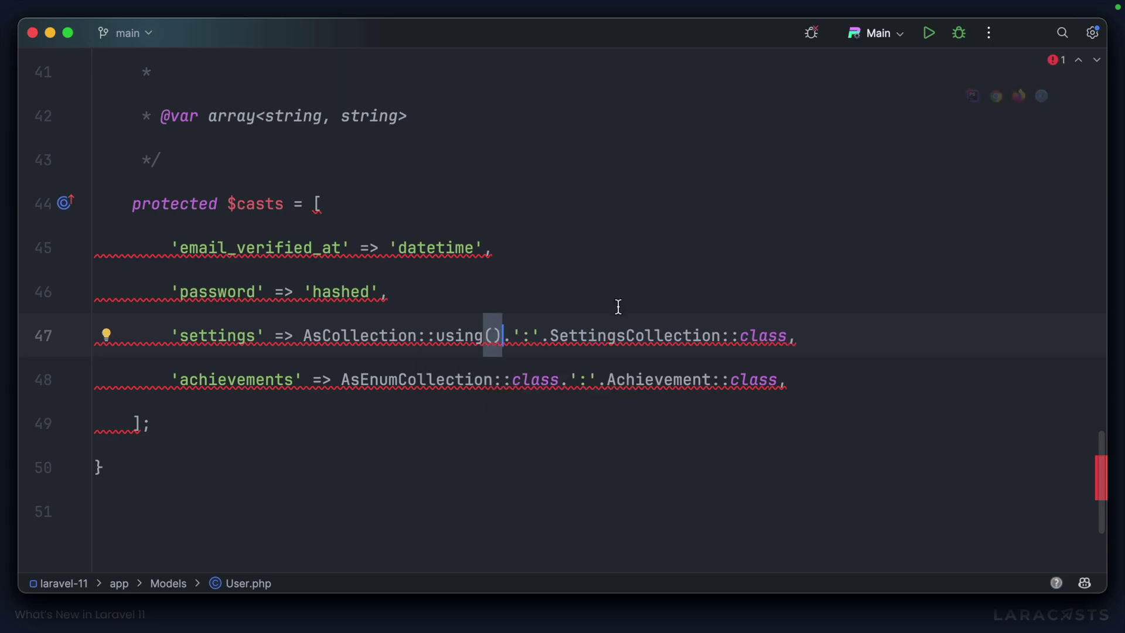
pyautogui.moveTo(549, 336); pyautogui.dragTo(787, 335)
pyautogui.press('super+c')
pyautogui.press('BackSpace')
pyautogui.click(493, 335)
pyautogui.press('super+v')
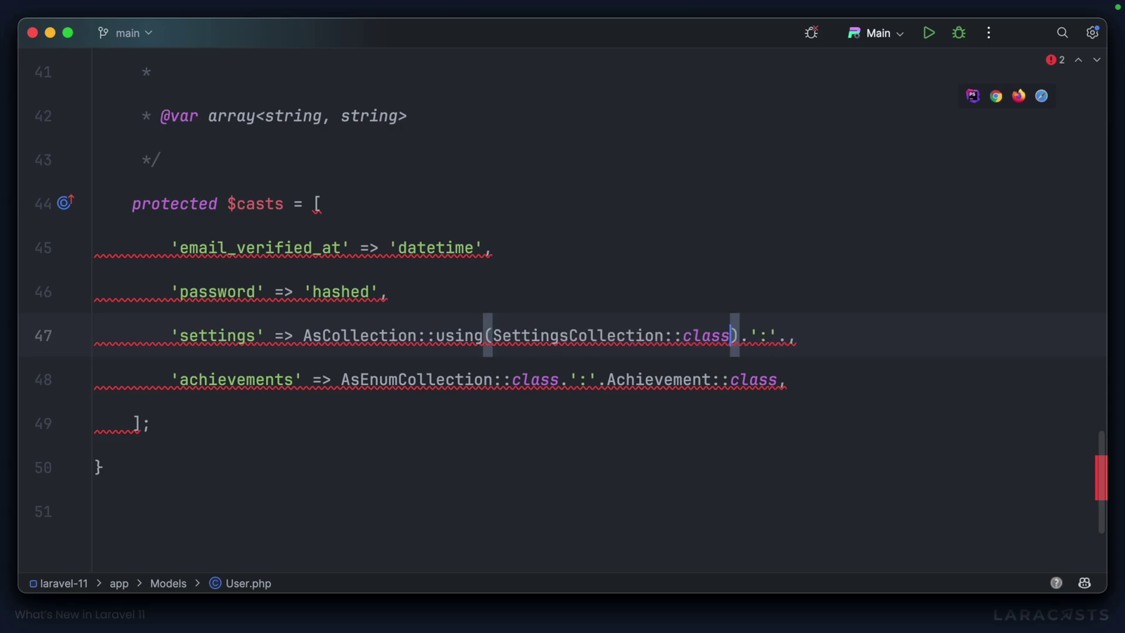
pyautogui.press('Right')
pyautogui.press('Right')
pyautogui.press('BackSpace')
pyautogui.press('BackSpace')
pyautogui.press('BackSpace')
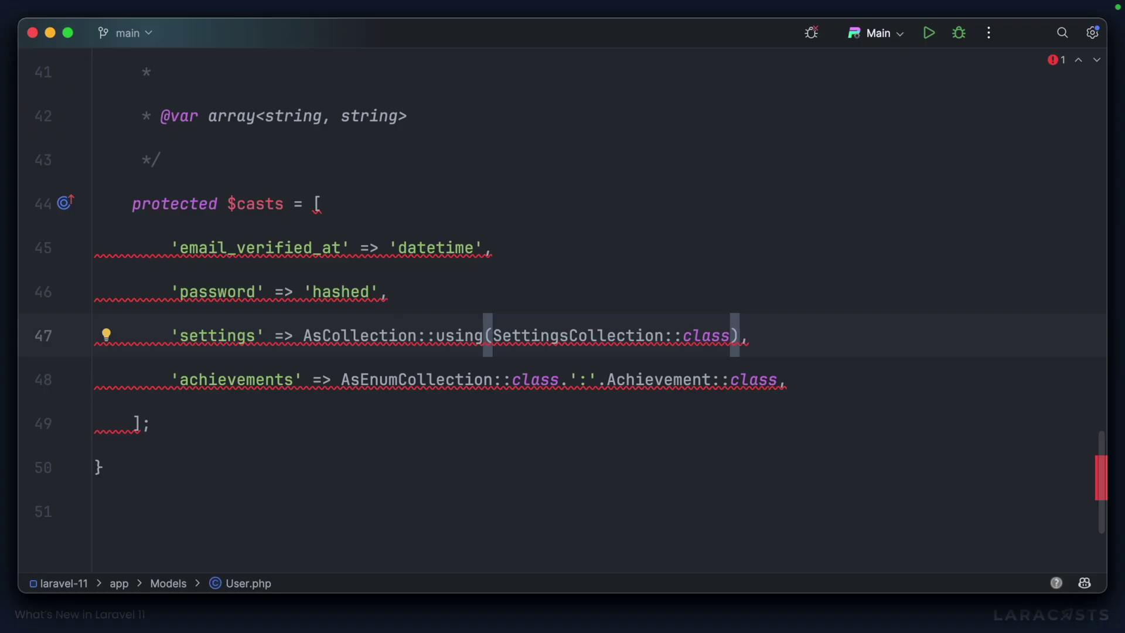
# Add an empty protected casts(): array method below the casts array.
pyautogui.click(278, 417)
pyautogui.press('Return')
pyautogui.press('Return')
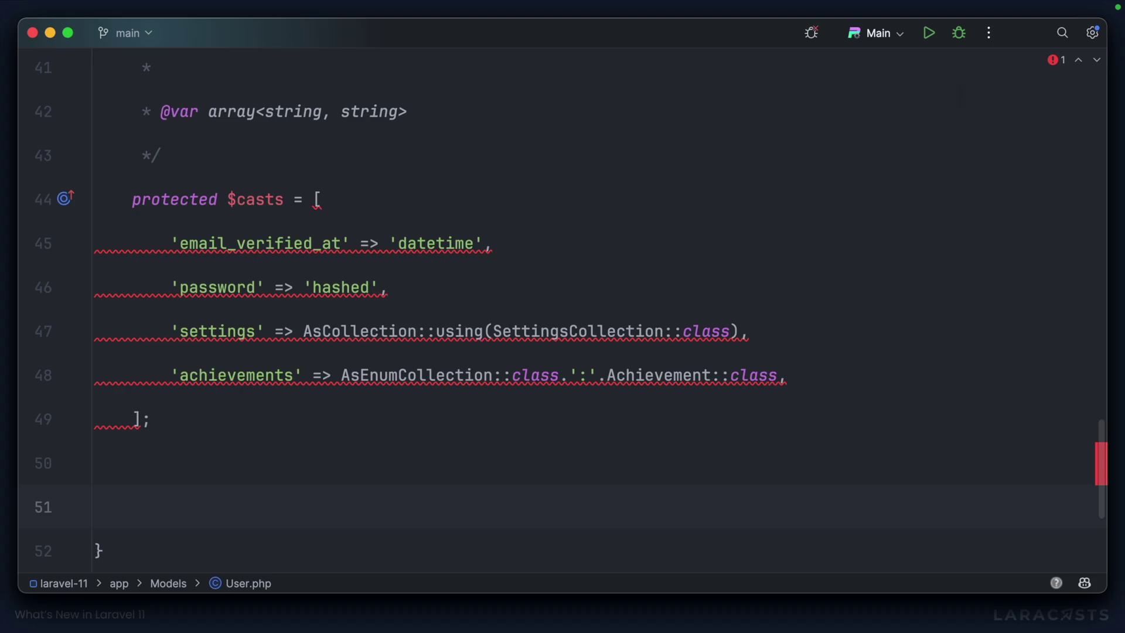
pyautogui.write('prof')
pyautogui.press('Return')
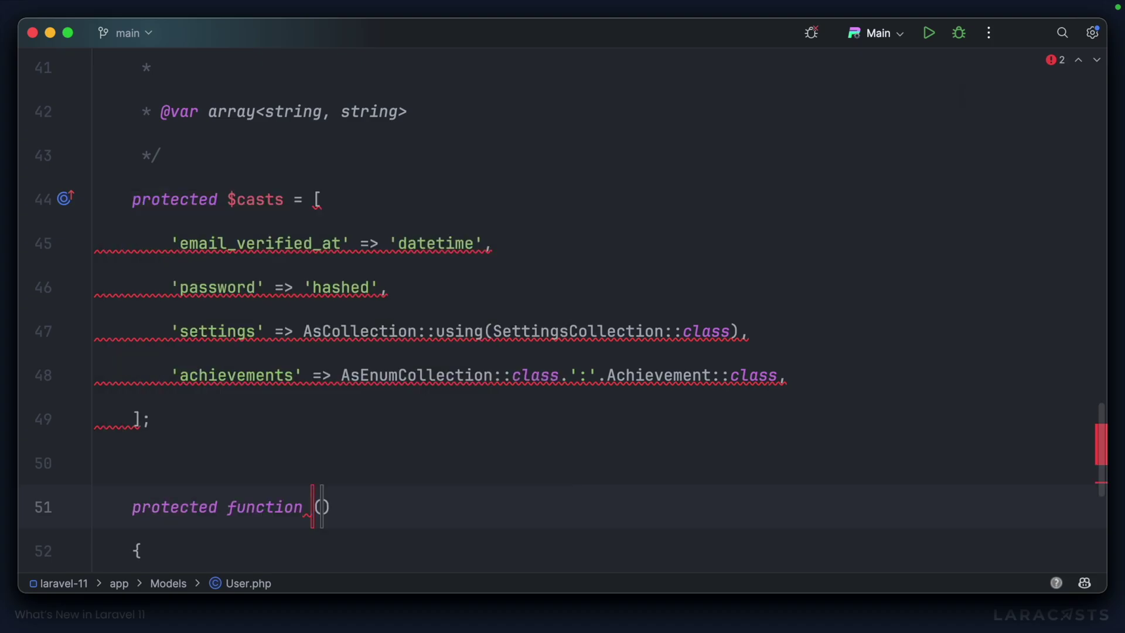
pyautogui.write('casts')
pyautogui.press('End')
pyautogui.write(': array')
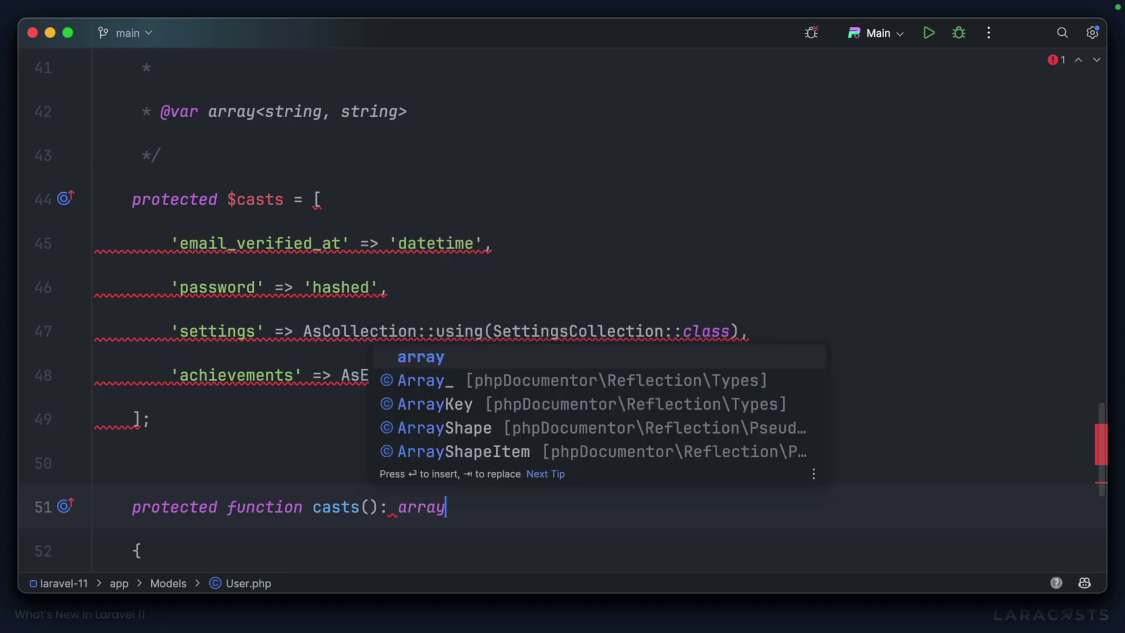
pyautogui.press('Escape')
# Move the casts array into the method's return and delete the old $casts property and docblock.
pyautogui.moveTo(310, 209); pyautogui.dragTo(231, 409)
pyautogui.press('super+c')
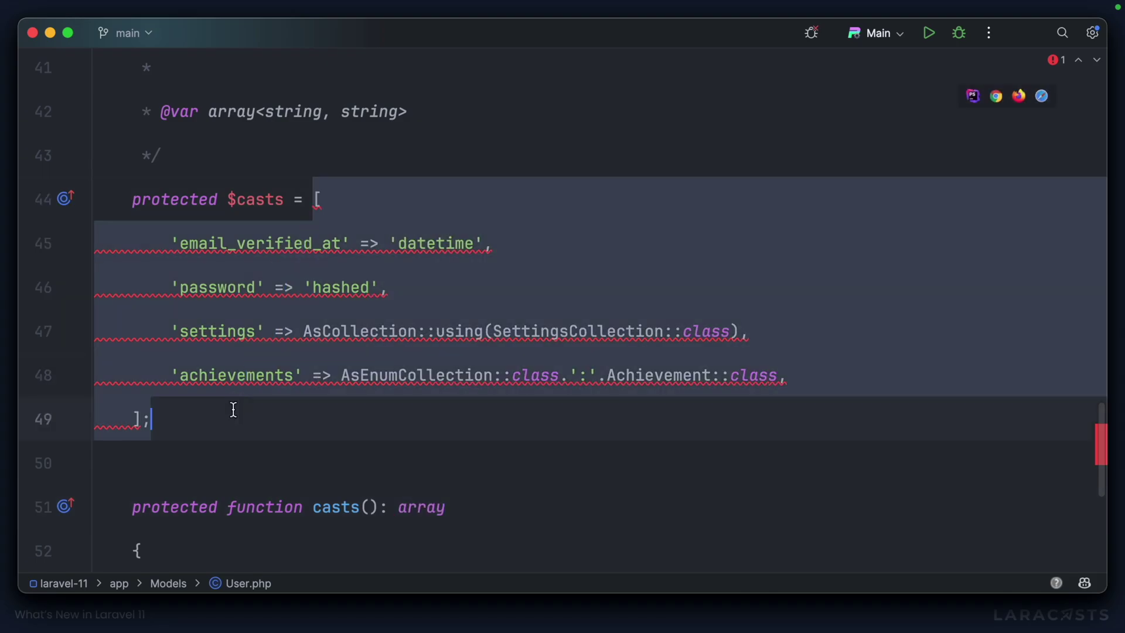
pyautogui.press('BackSpace')
pyautogui.click(231, 371)
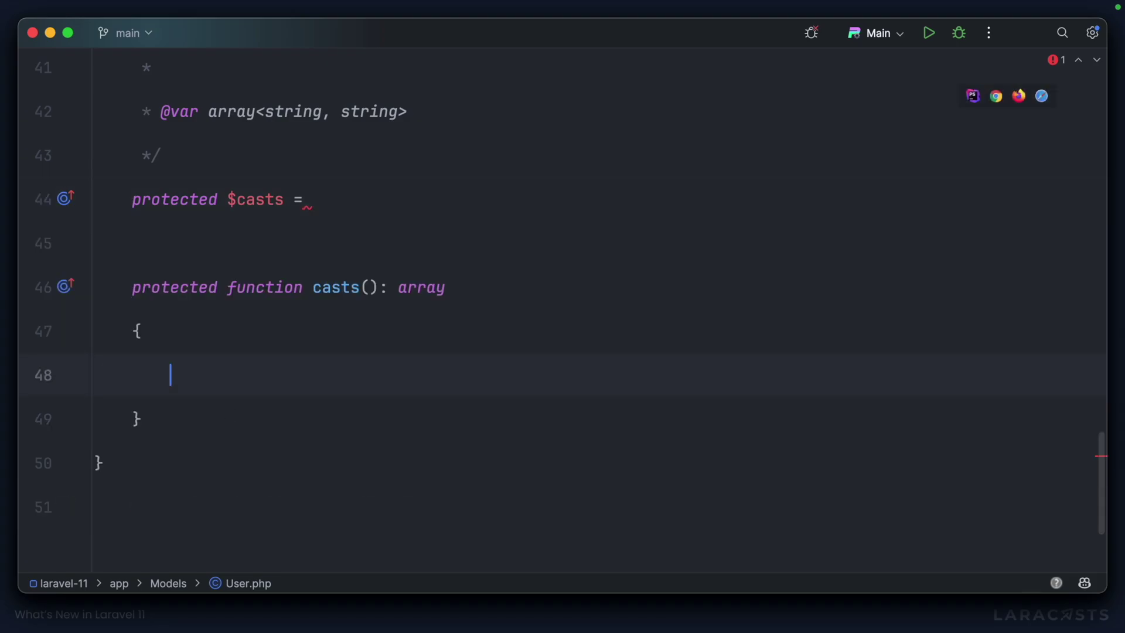
pyautogui.write('return')
pyautogui.press('super+v')
pyautogui.scroll(1, 289, 281)
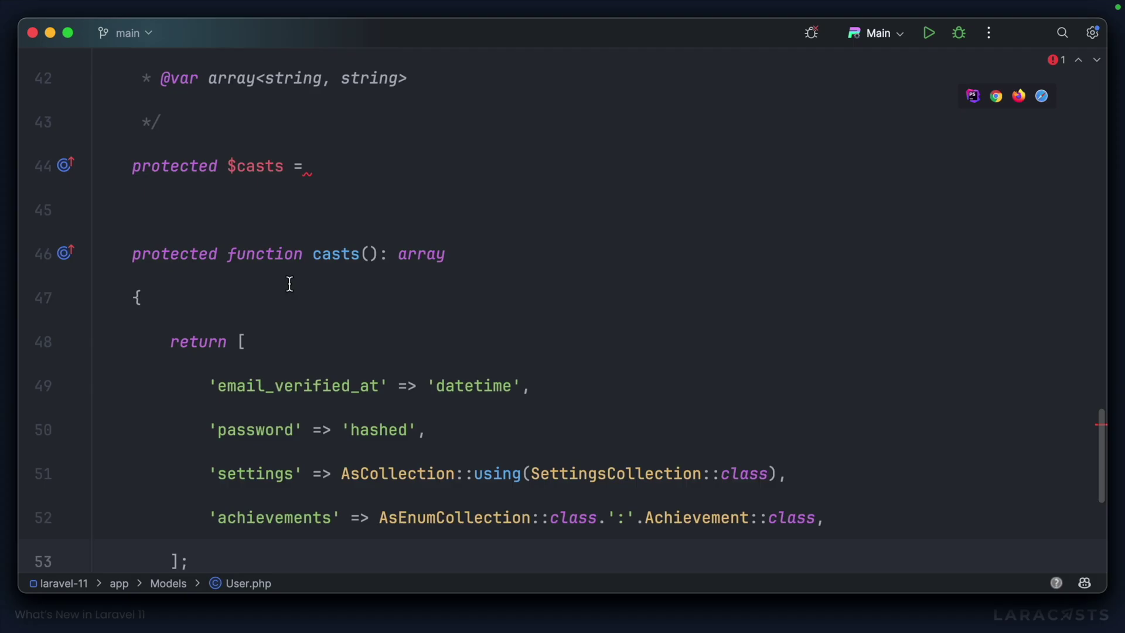
pyautogui.scroll(4, 289, 285)
pyautogui.moveTo(345, 349)
pyautogui.mouseDown()
pyautogui.moveTo(217, 292)
pyautogui.moveTo(94, 143)
pyautogui.mouseUp()
pyautogui.press('BackSpace')
pyautogui.press('BackSpace')
pyautogui.press('BackSpace')
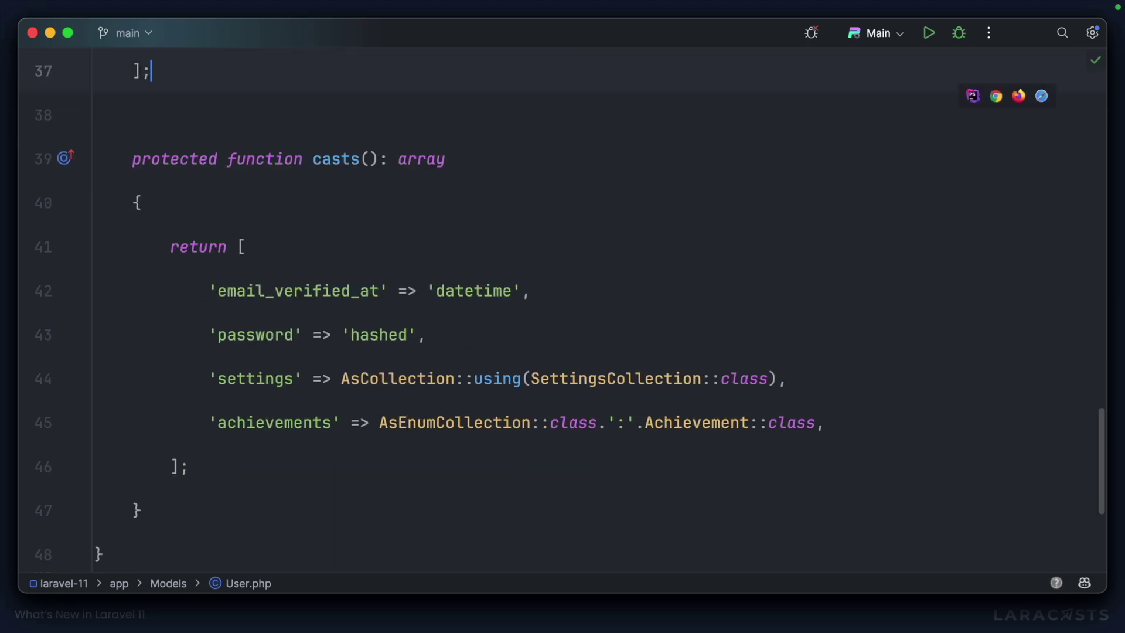
pyautogui.scroll(-1, 459, 258)
pyautogui.scroll(-1, 382, 301)
# Change the achievements cast to AsEnumCollection::of(Achievement::class), removing the old ':'.Achievement::class suffix.
pyautogui.moveTo(343, 315); pyautogui.dragTo(819, 304)
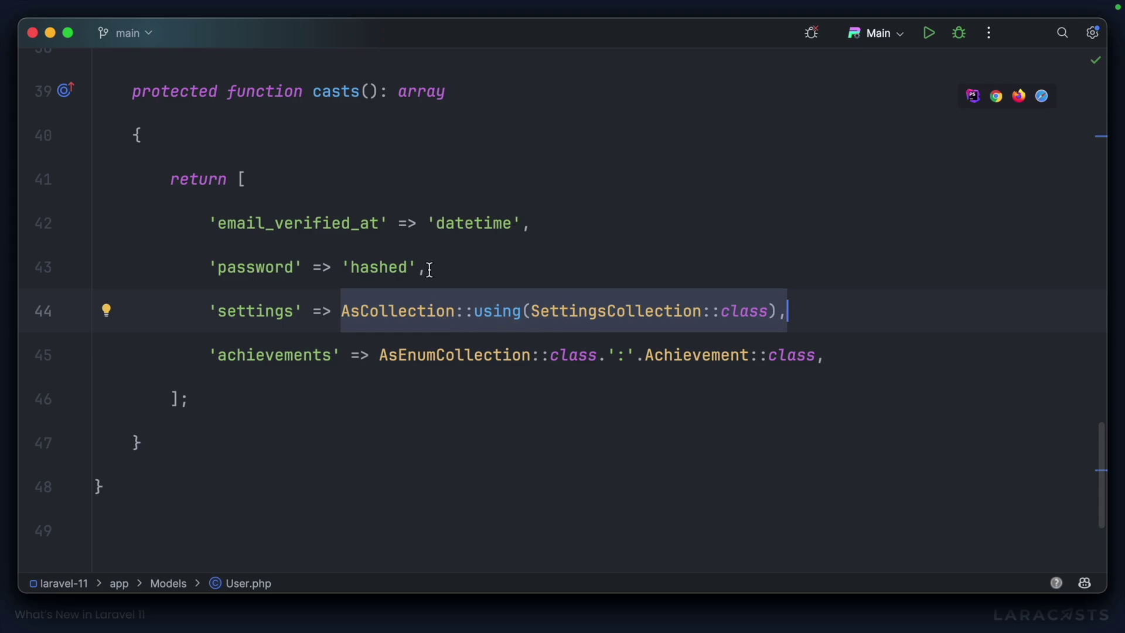
pyautogui.doubleClick(587, 357)
pyautogui.press('BackSpace')
pyautogui.hotkey('ctrl', 'space')
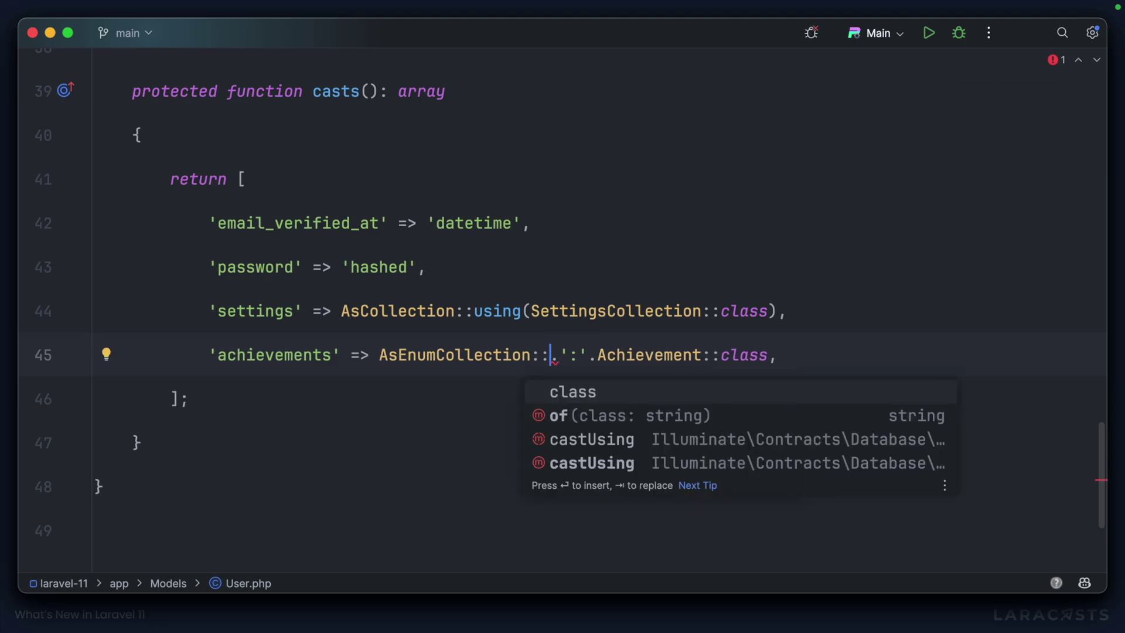
pyautogui.press('Down')
pyautogui.press('Return')
pyautogui.write('A')
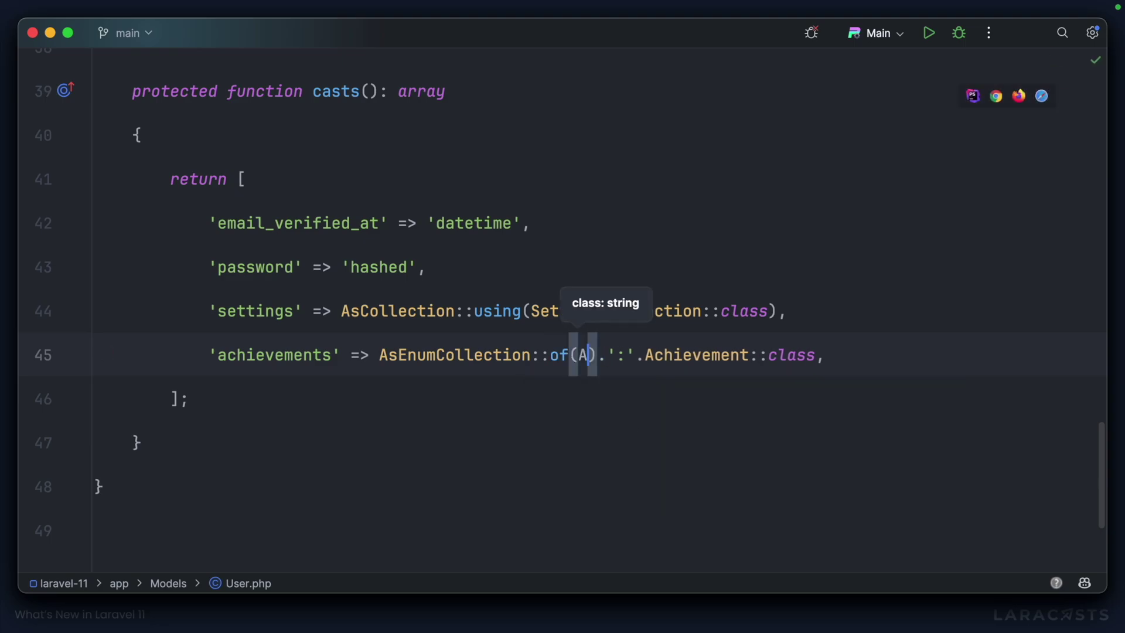
pyautogui.write('c')
pyautogui.press('Return')
pyautogui.write('::')
pyautogui.press('Return')
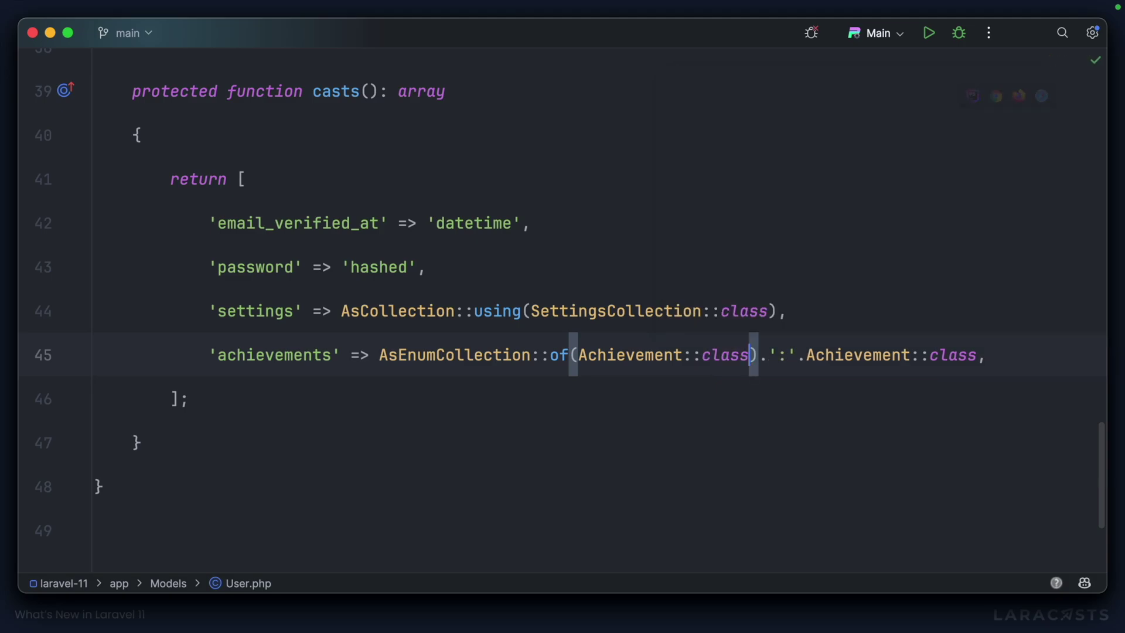
pyautogui.hotkey('alt', 'Right')
pyautogui.hotkey('alt', 'Right')
pyautogui.hotkey('alt', 'Right')
pyautogui.hotkey('alt', 'BackSpace')
pyautogui.hotkey('alt', 'BackSpace')
pyautogui.hotkey('alt', 'BackSpace')
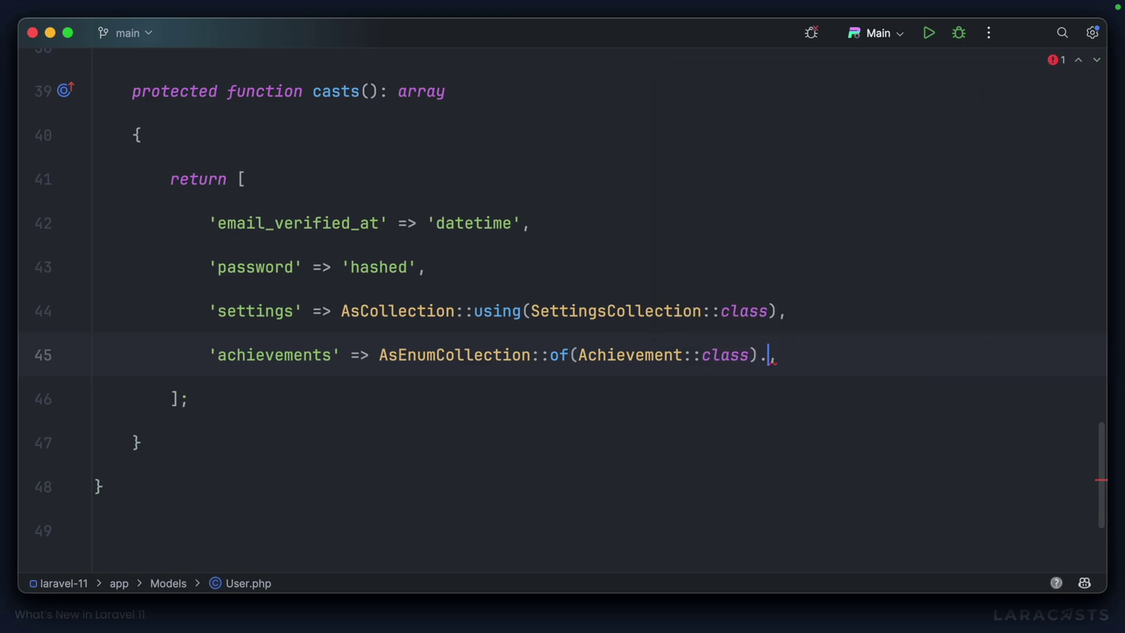
pyautogui.press('BackSpace')
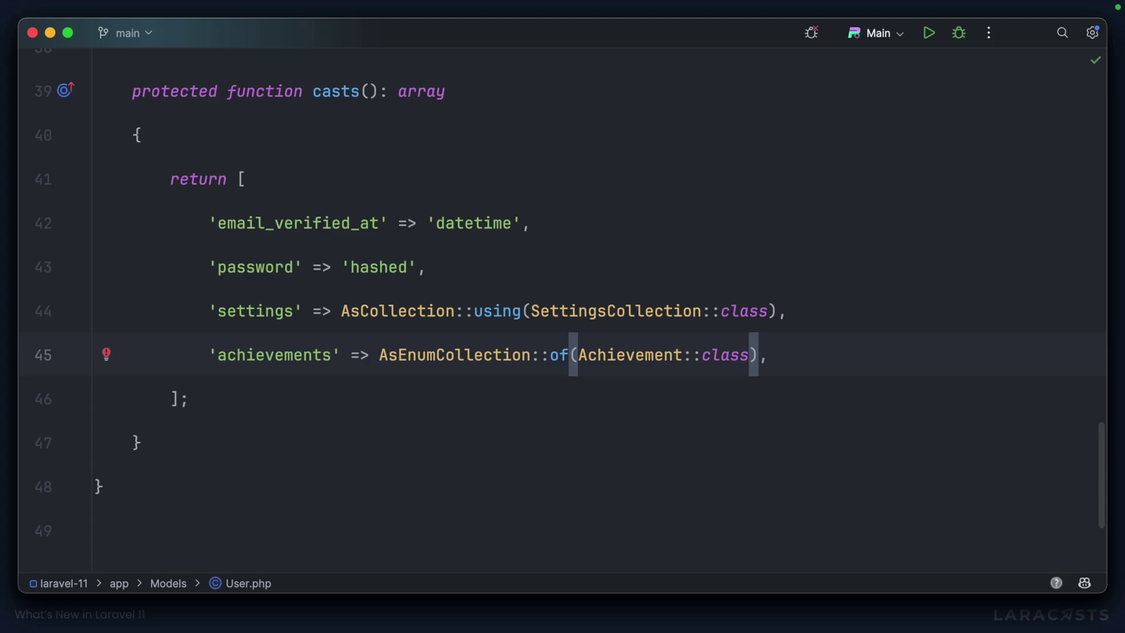